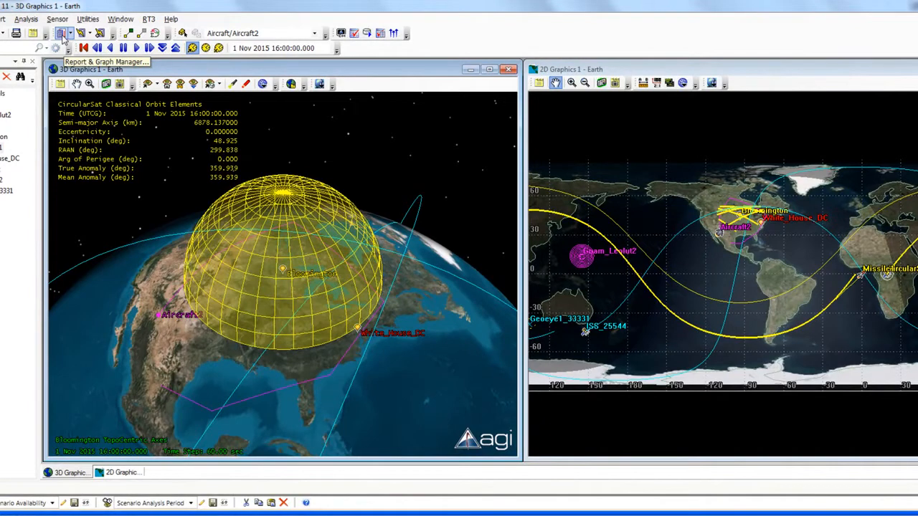
Open the Report & Graph Manager, set the object type to Satellite and select ISS_25544
click(27, 19)
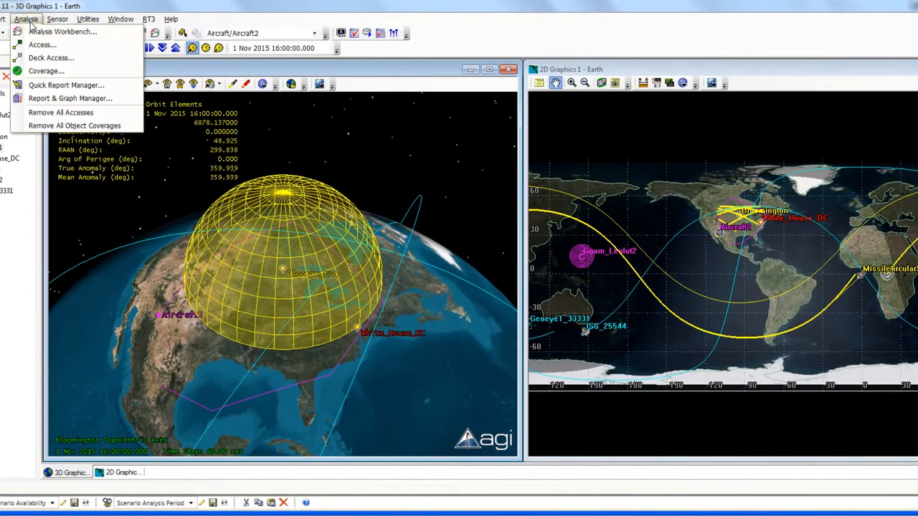
click(35, 100)
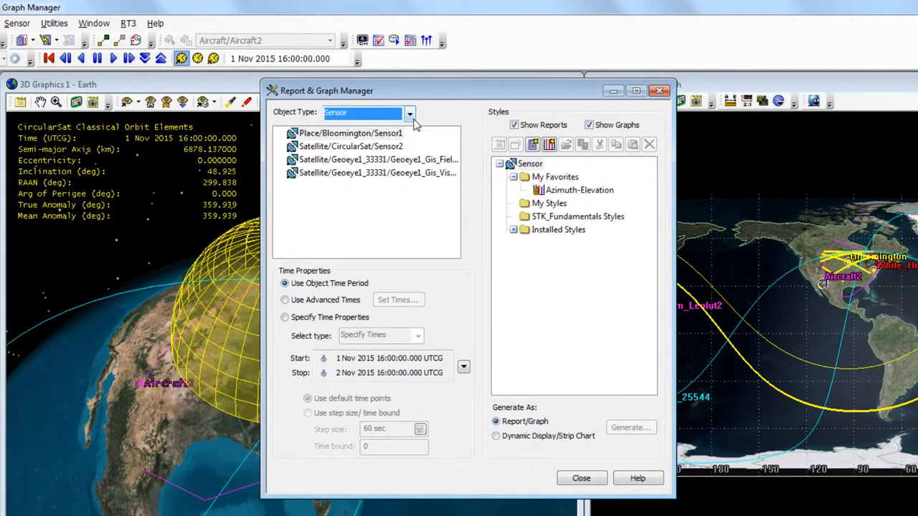
click(410, 116)
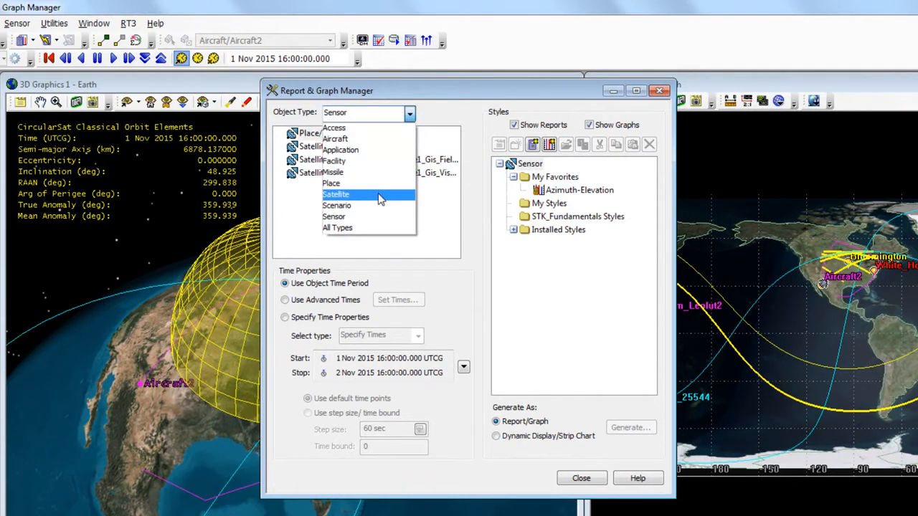
click(380, 198)
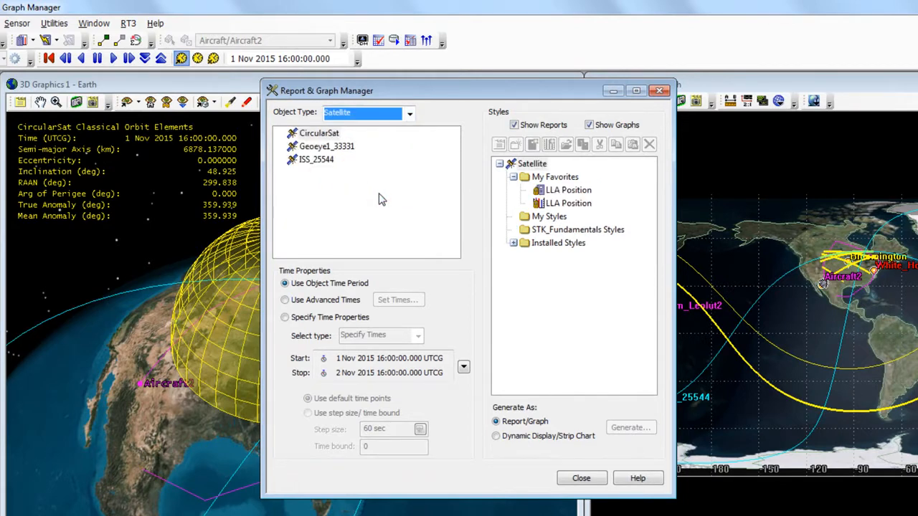
click(310, 160)
click(316, 160)
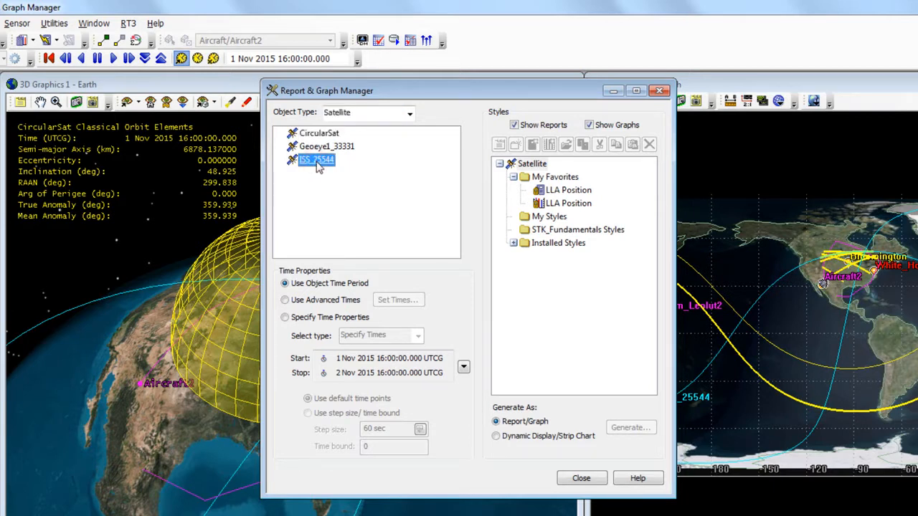
Hide the graph styles and generate the installed LLA Position report for ISS_25544
click(589, 126)
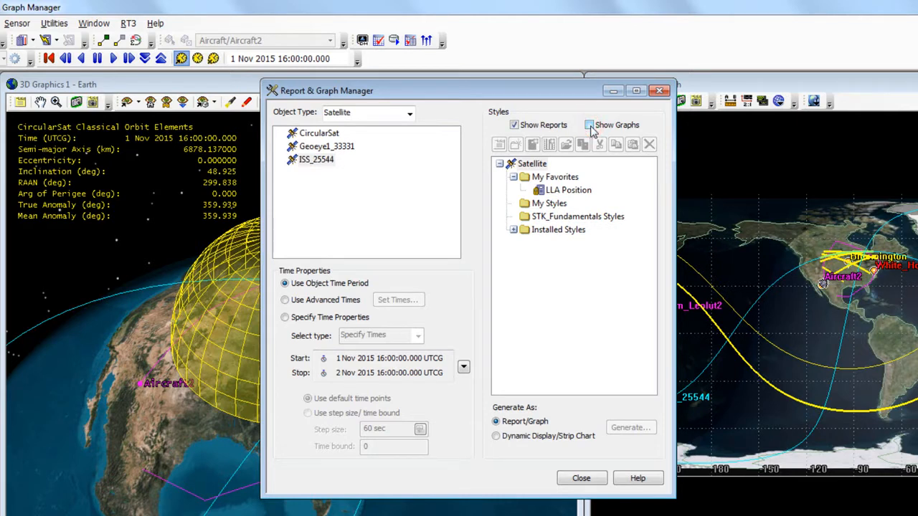
click(513, 231)
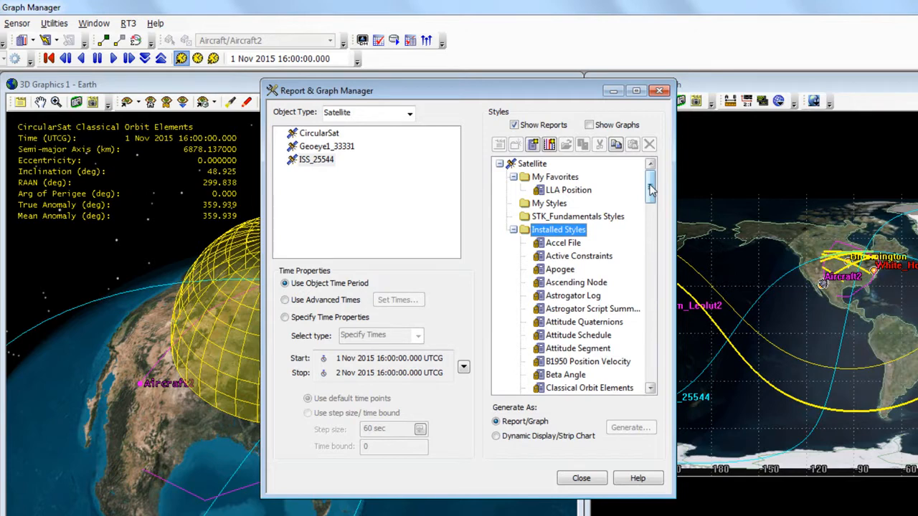
drag(650, 188, 634, 251)
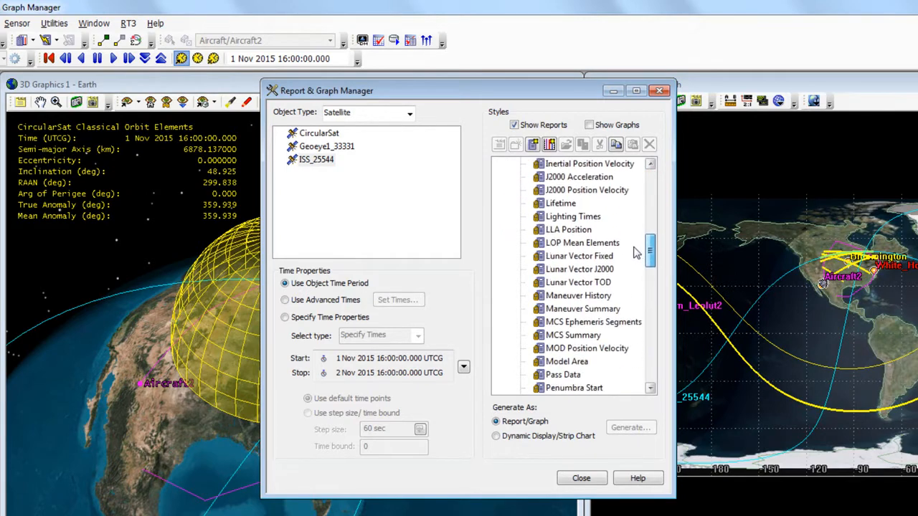
click(568, 232)
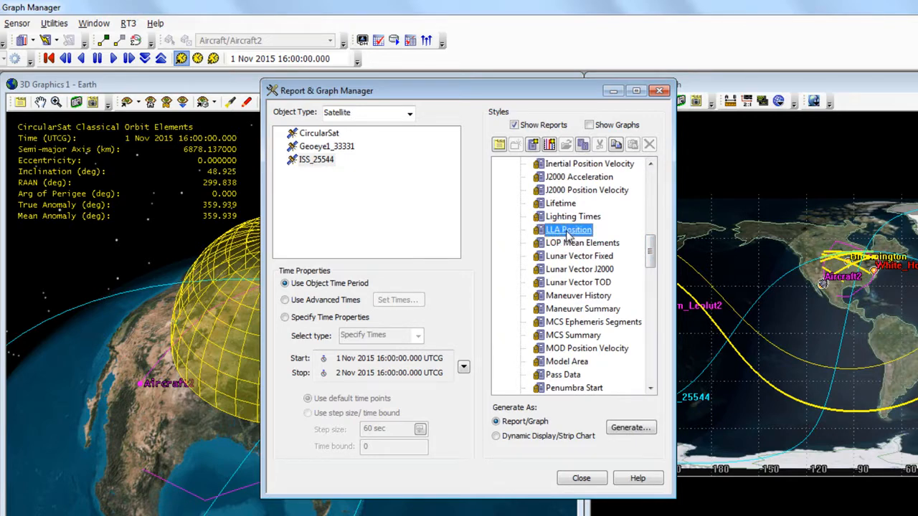
click(625, 429)
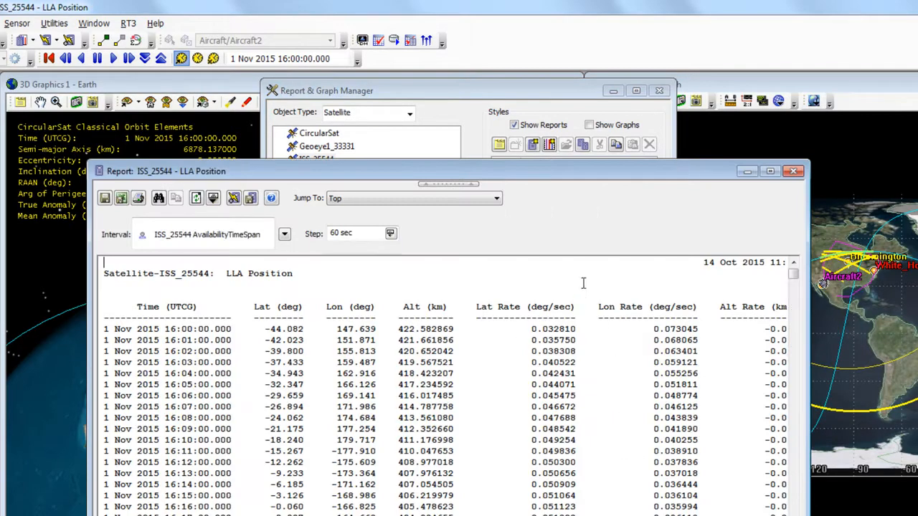
Save the LLA Position report as a quick report and check that it is in the quick report list
drag(573, 172, 609, 110)
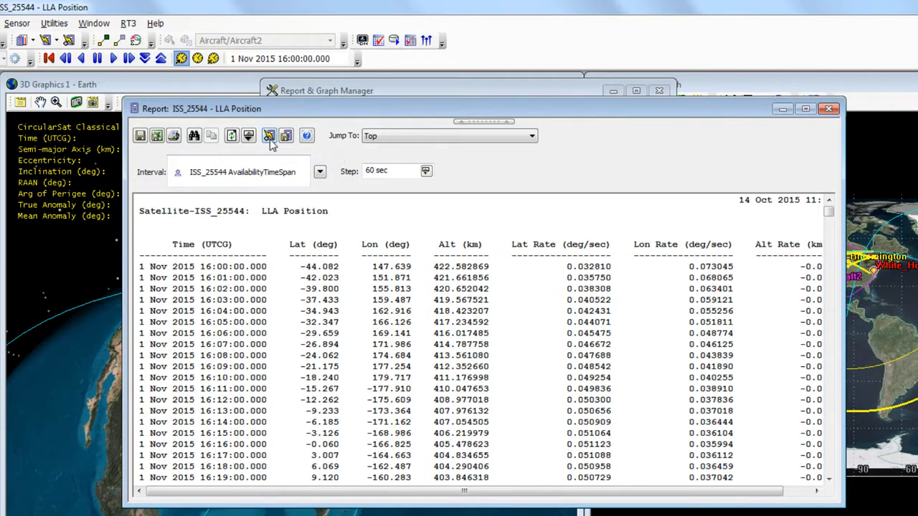
click(270, 141)
click(58, 43)
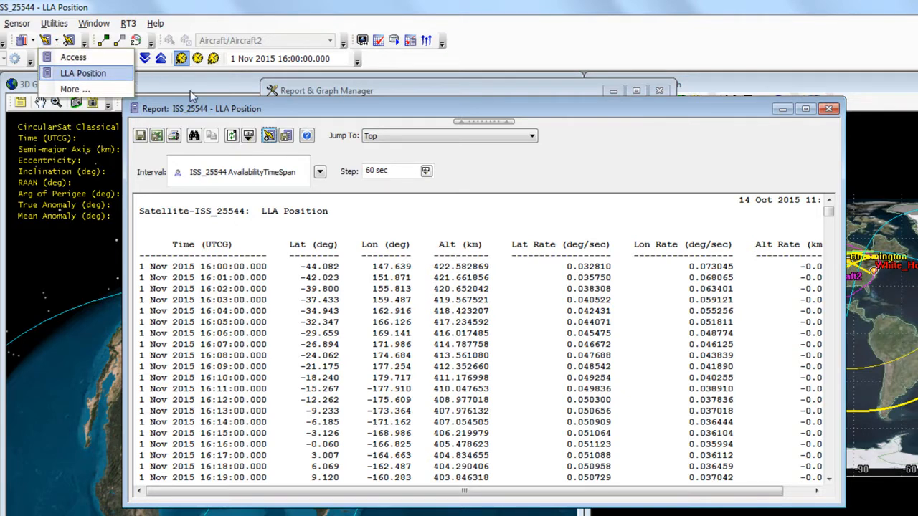
click(212, 5)
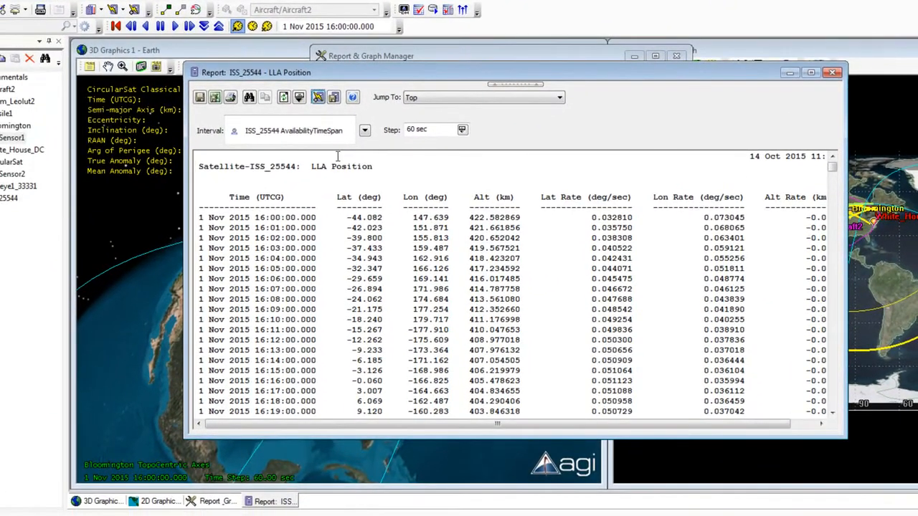
In the Report & Graph Manager, show only graph styles and generate the installed LLA Position graph for ISS_25544
click(215, 502)
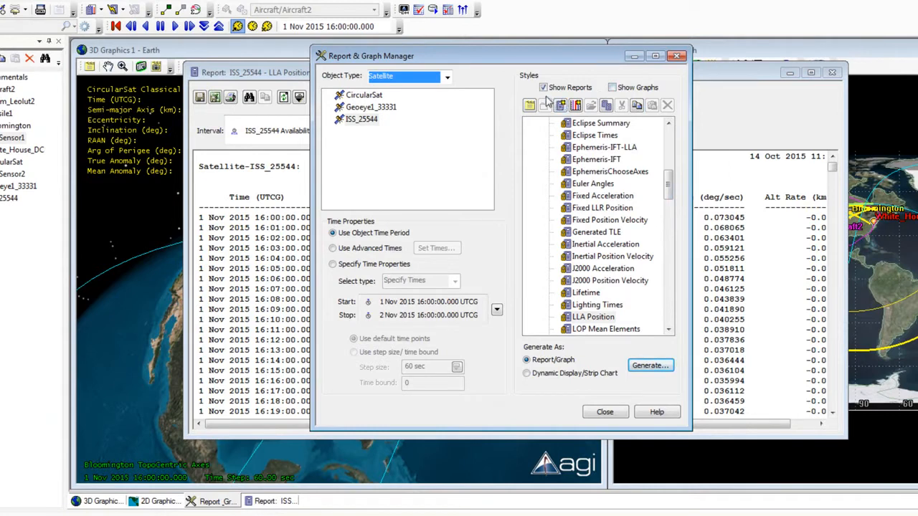
click(612, 87)
click(543, 88)
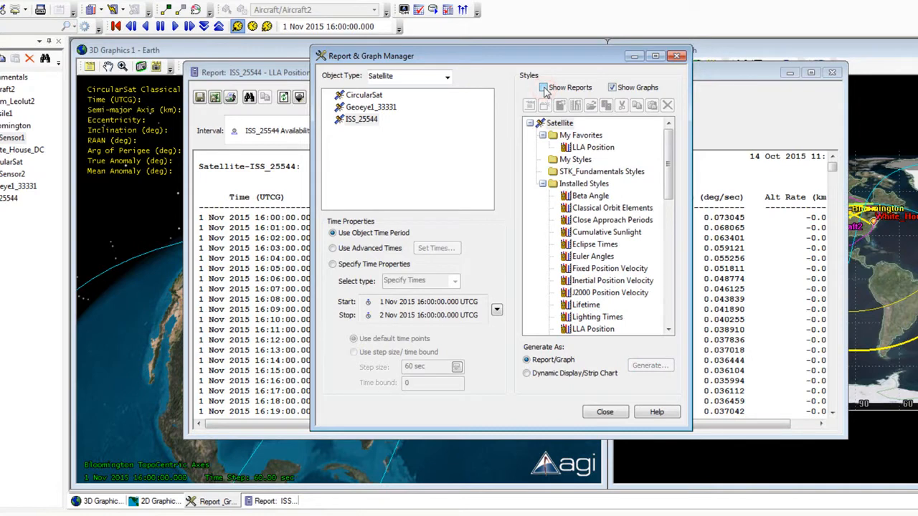
scroll(574, 262, down, 2)
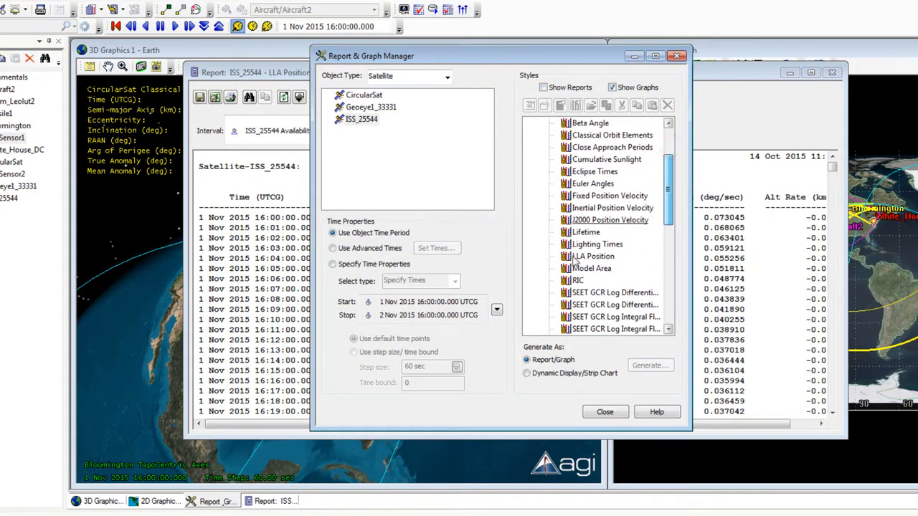
click(578, 258)
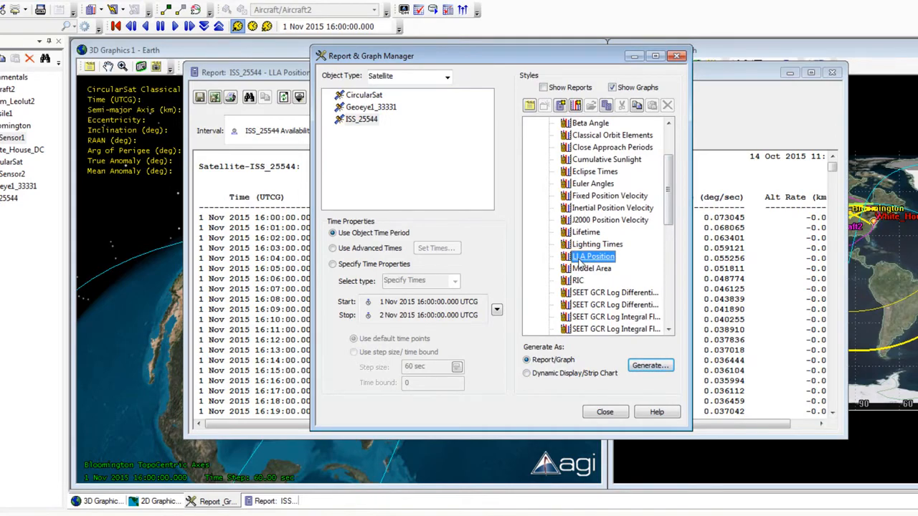
click(650, 366)
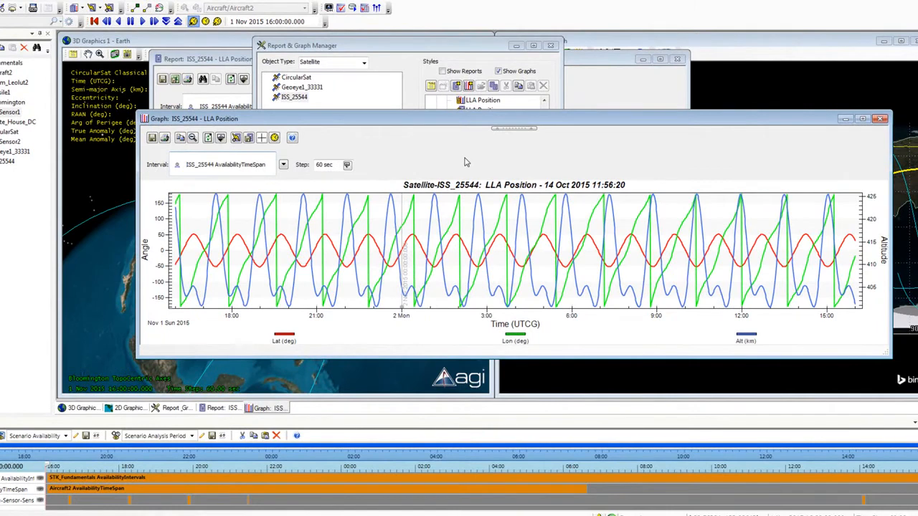
Save the LLA Position graph as a quick report and open it from the quick report list
click(236, 143)
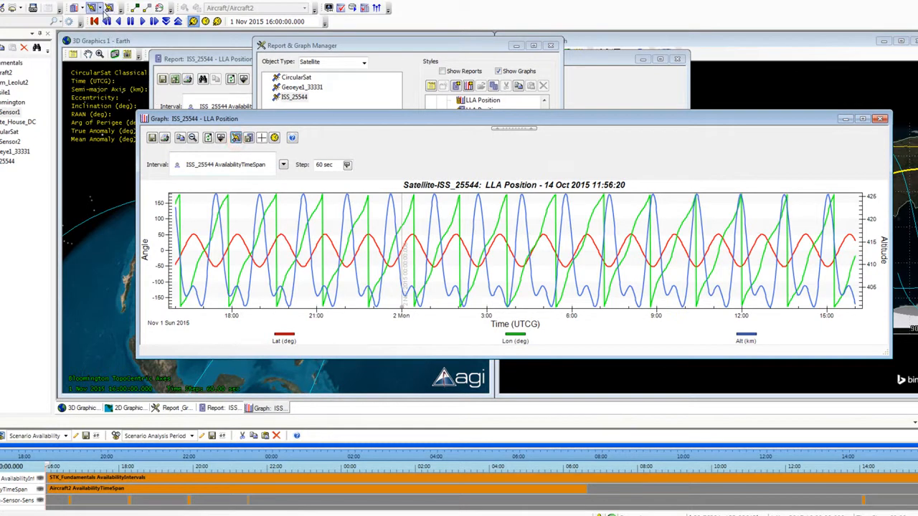
click(101, 10)
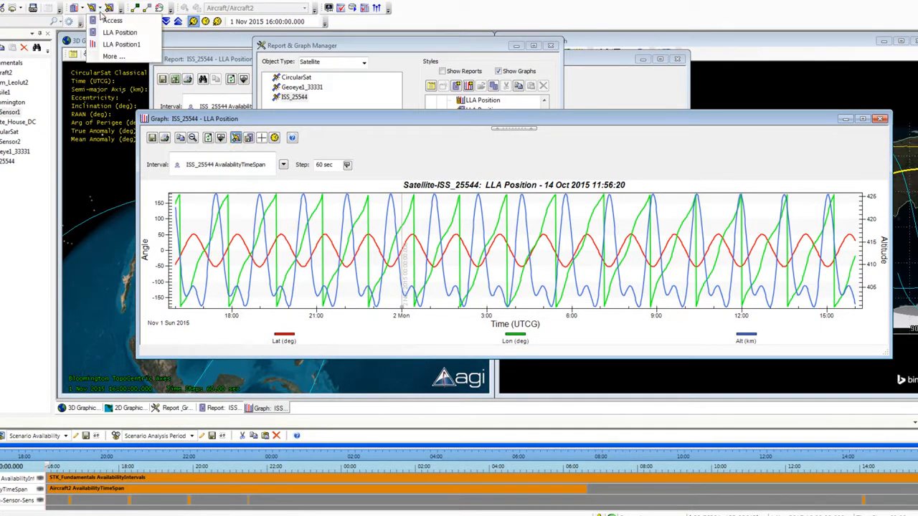
click(100, 45)
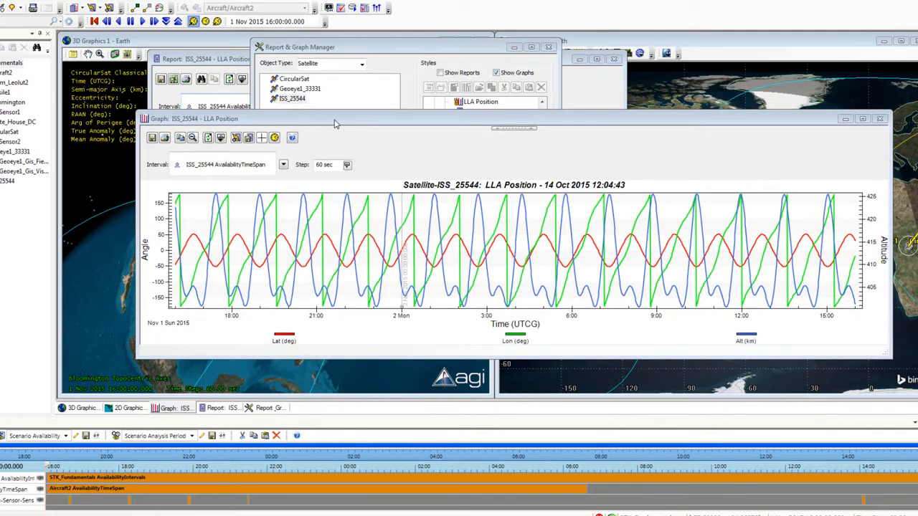
In the Report & Graph Manager, create a report style named "Custom Report" in the STK_Fundamentals Styles folder
click(351, 53)
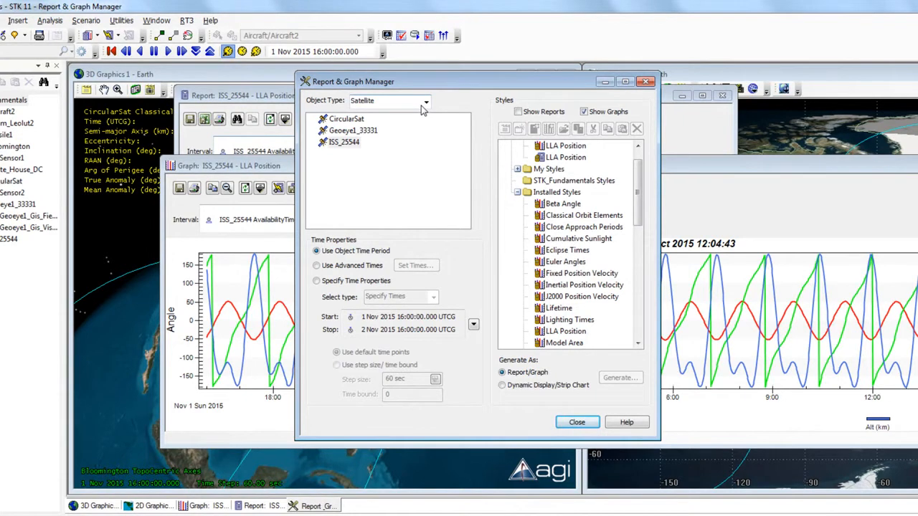
click(561, 183)
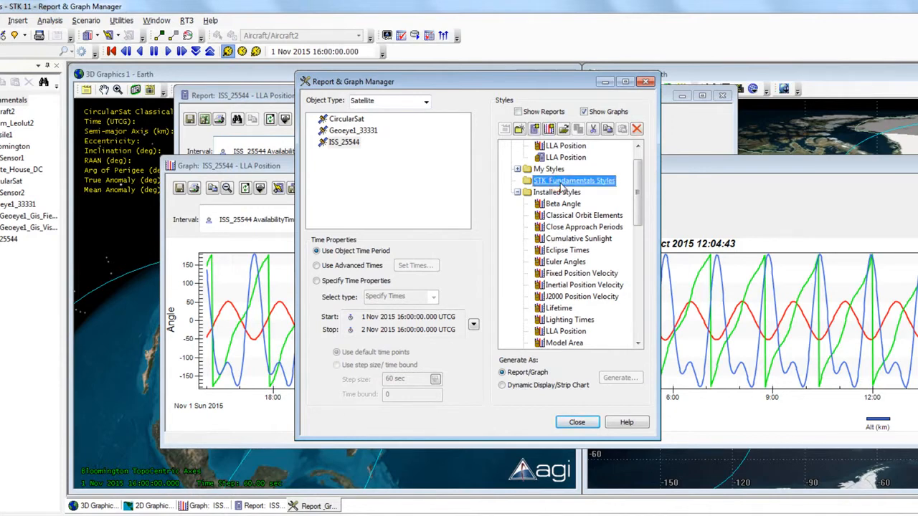
click(535, 132)
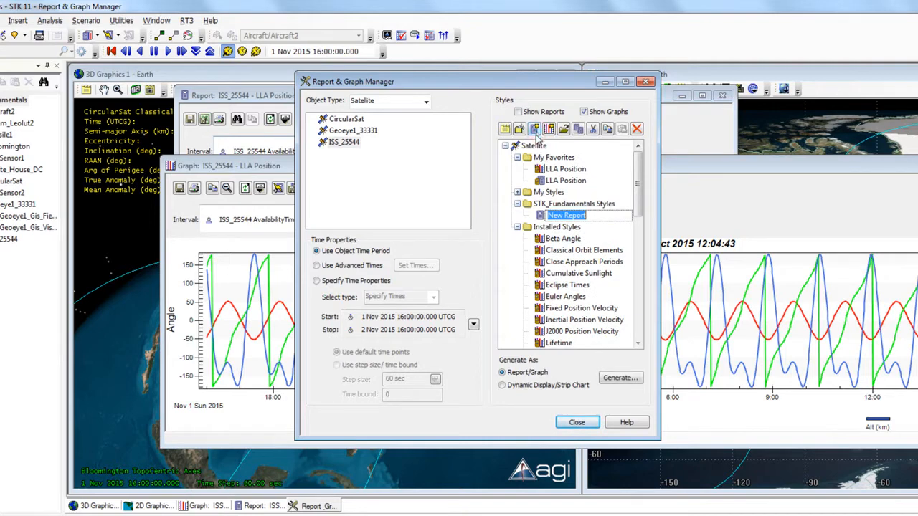
text(Custom Report)
key(Return)
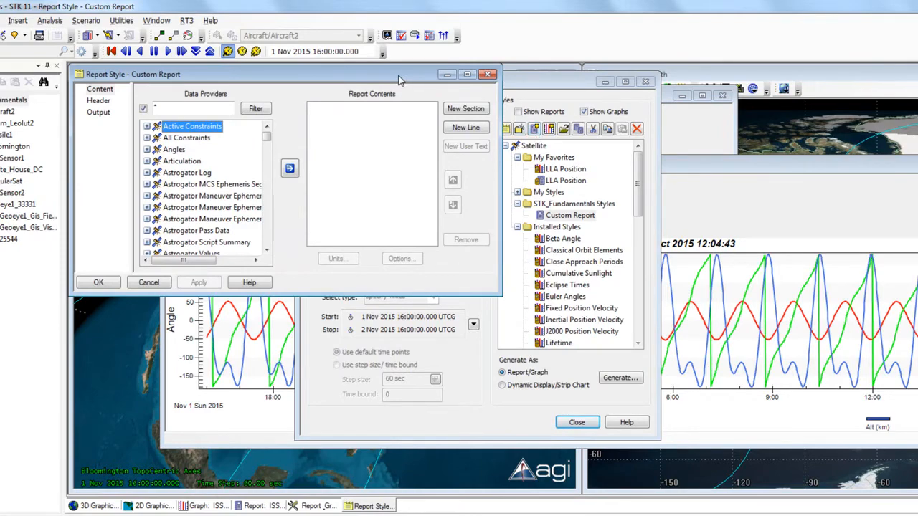
Enlarge the Report Style window and filter the data providers by "Cartesian"
drag(401, 80, 413, 89)
drag(514, 303, 743, 488)
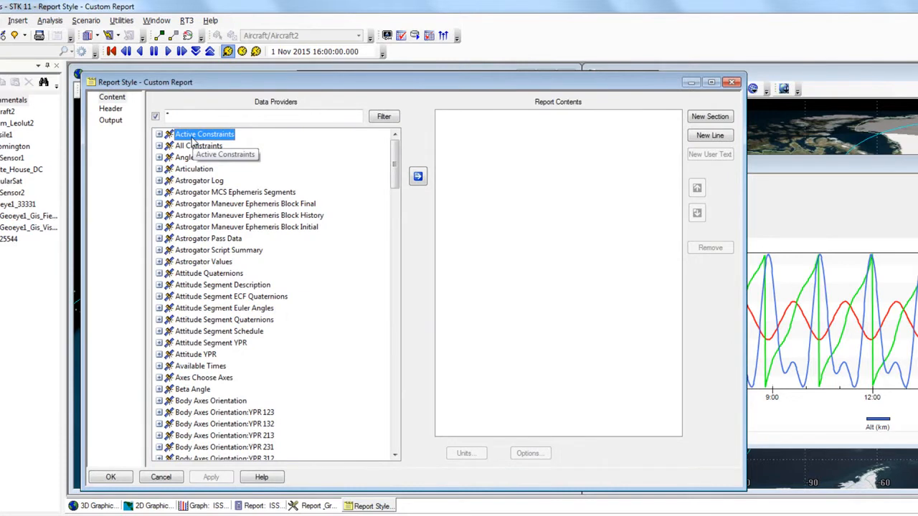
click(194, 118)
key(BackSpace)
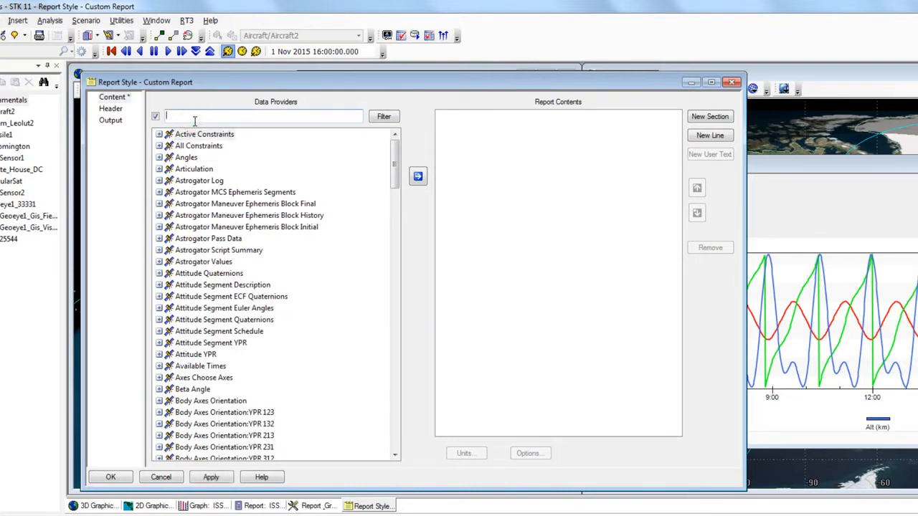
text(Cartesian)
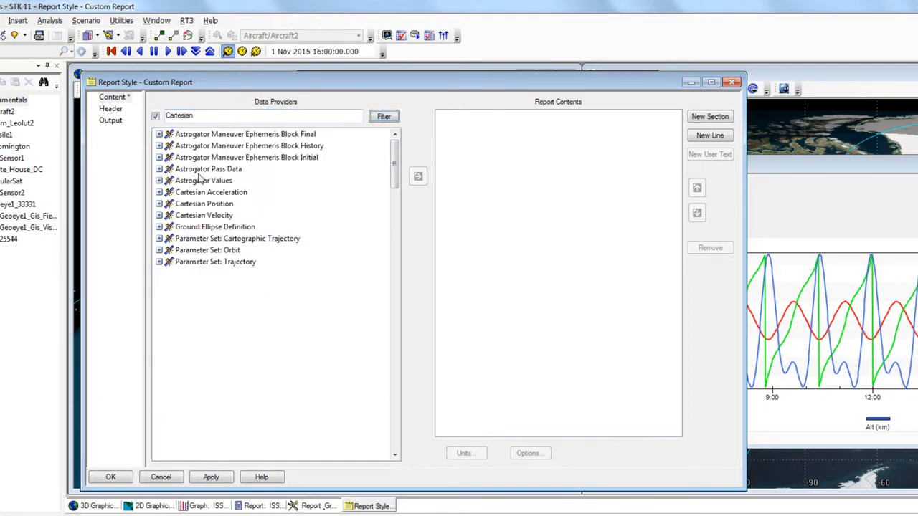
Add Time, x, y and z from Cartesian Position Fixed to the report contents and generate the custom report for ISS_25544
click(159, 205)
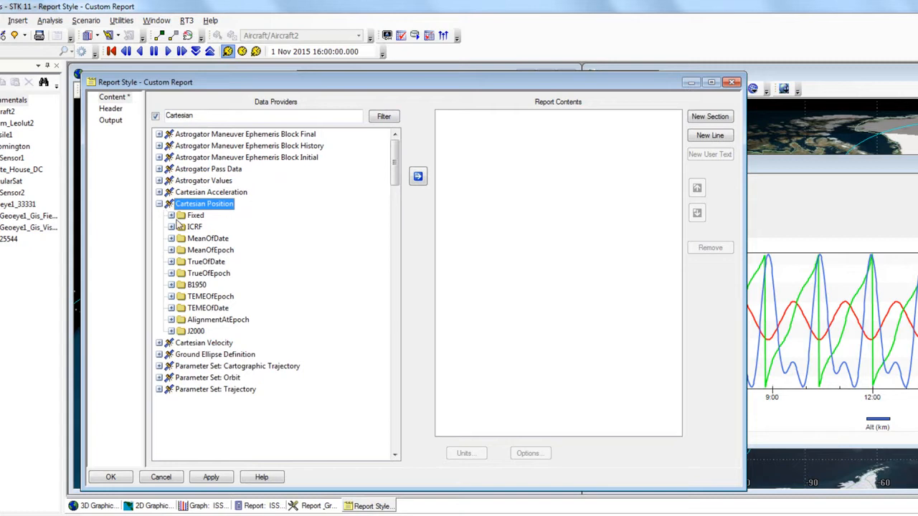
click(171, 216)
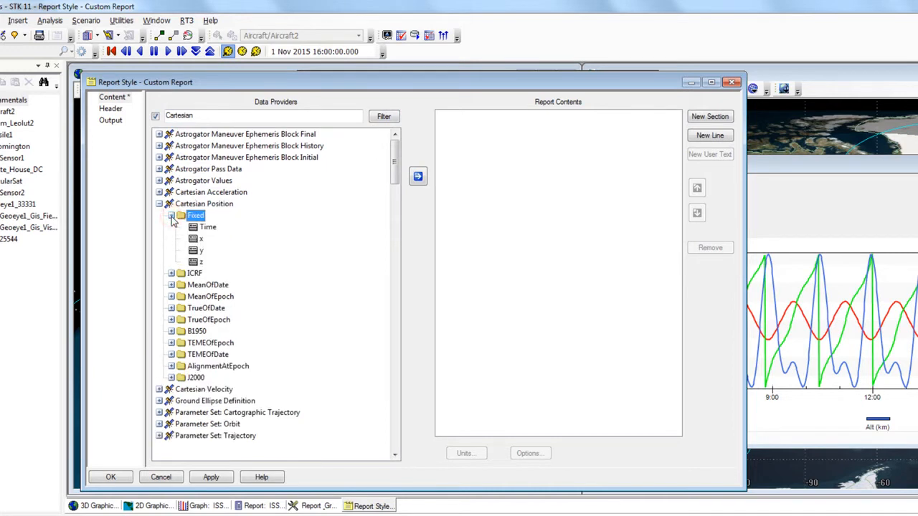
click(211, 230)
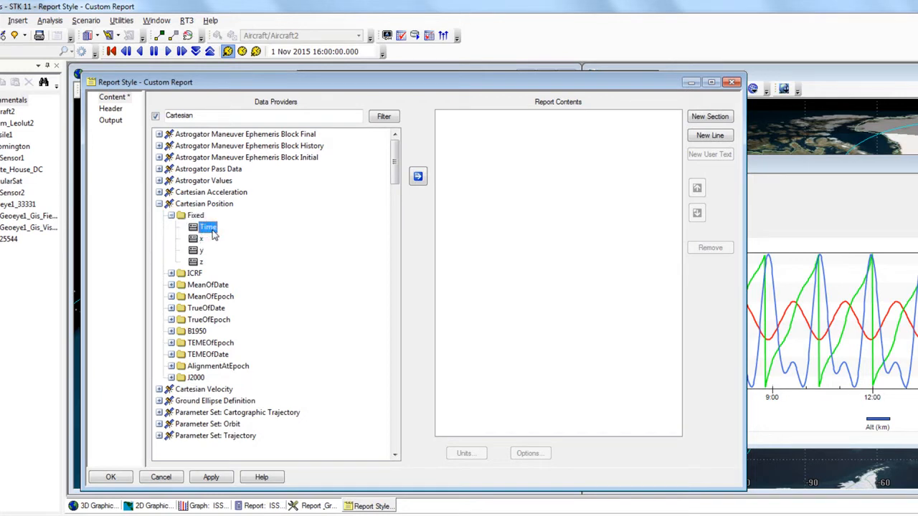
shift+click(203, 264)
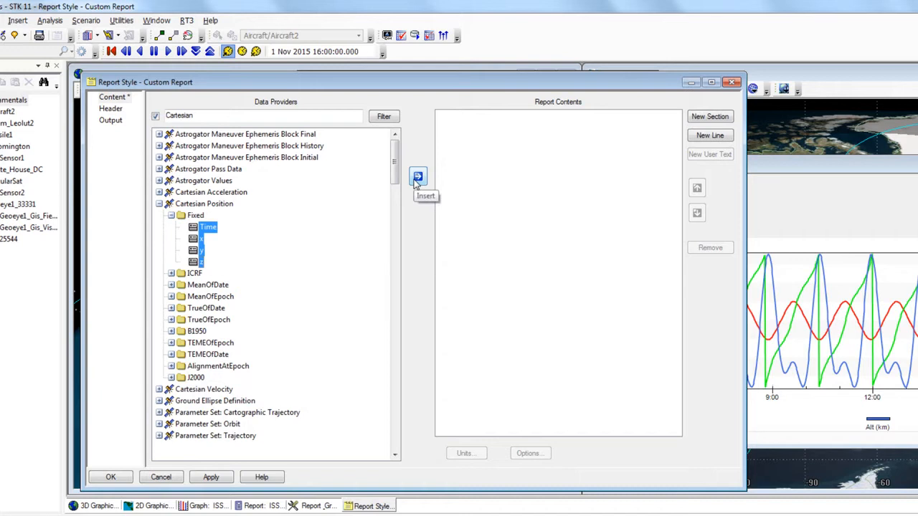
click(418, 179)
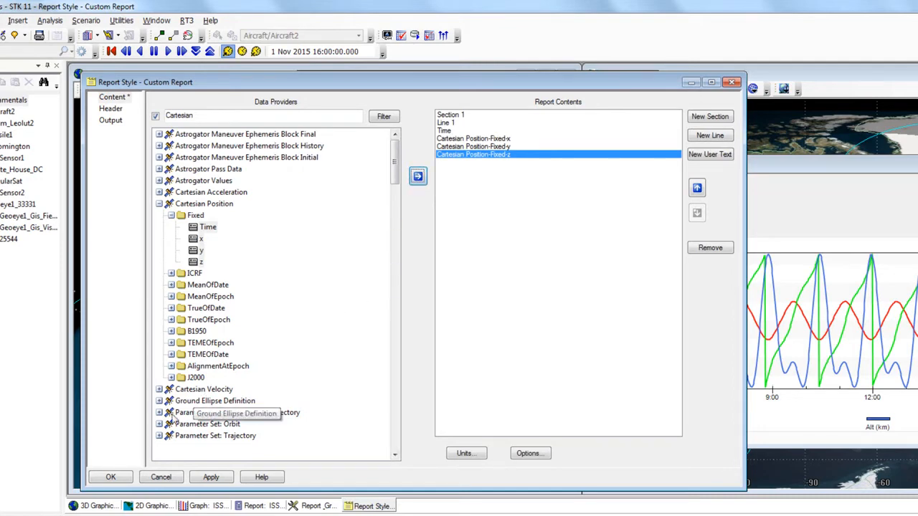
click(111, 478)
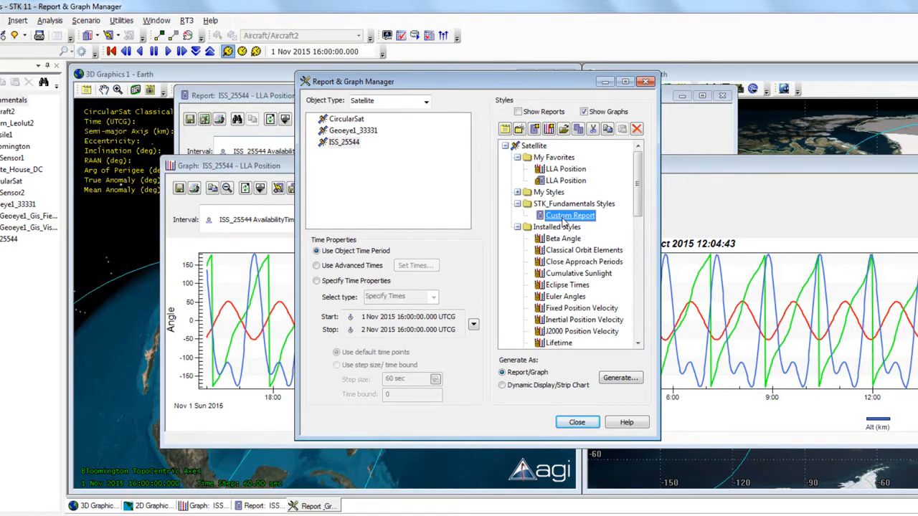
click(620, 378)
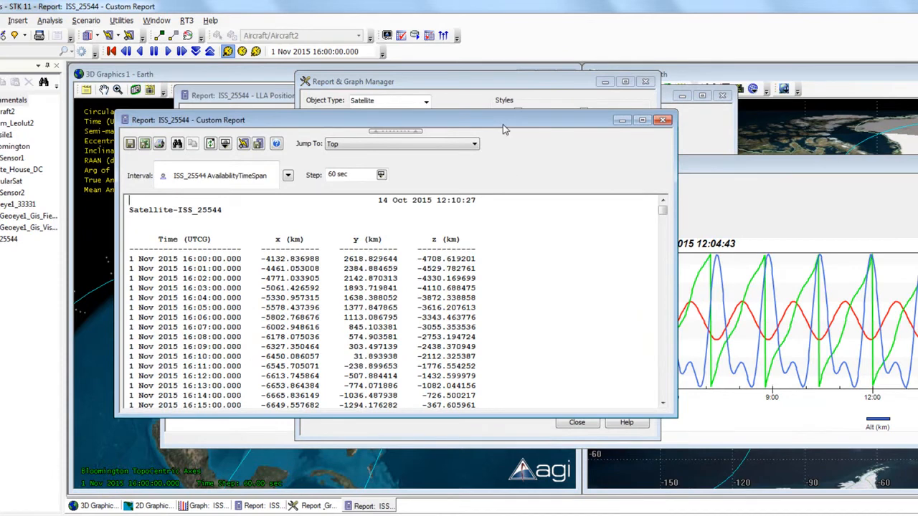
Enlarge the Custom Report window, save the report as a quick report and check its entry in the quick report list
drag(673, 416, 716, 475)
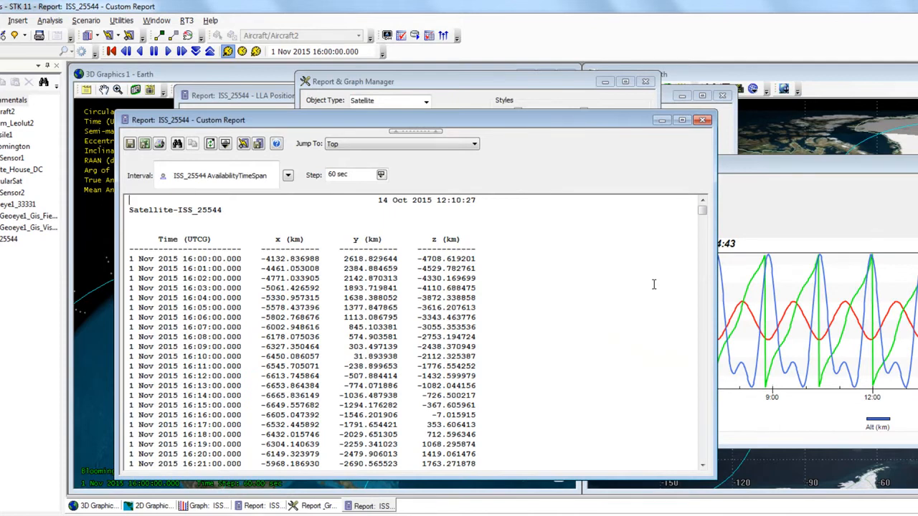
click(244, 146)
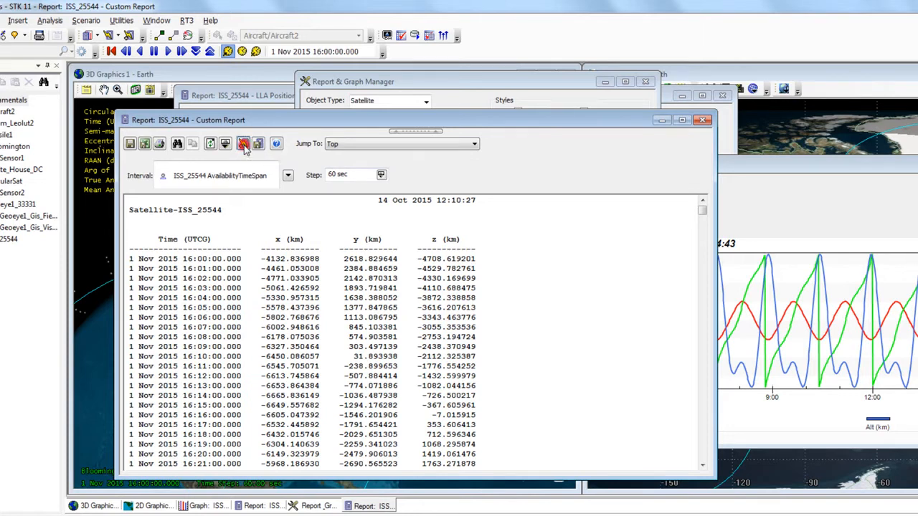
click(119, 36)
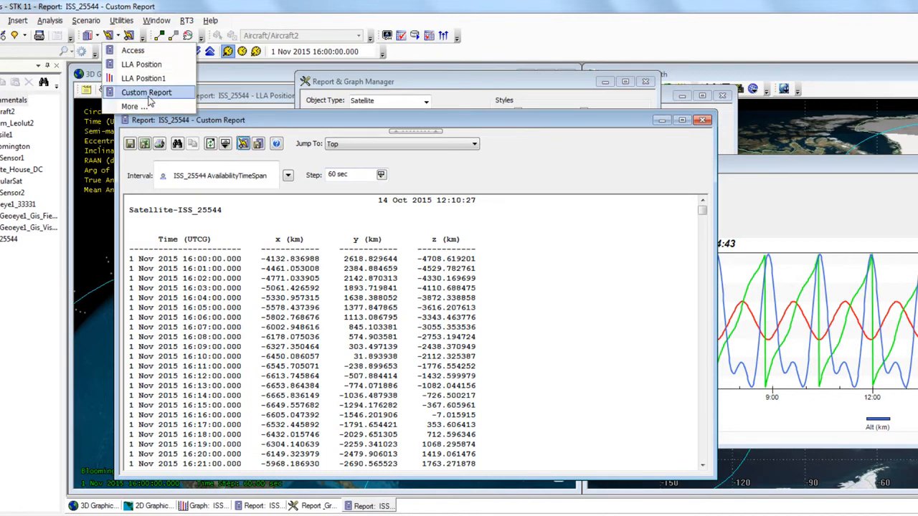
click(212, 127)
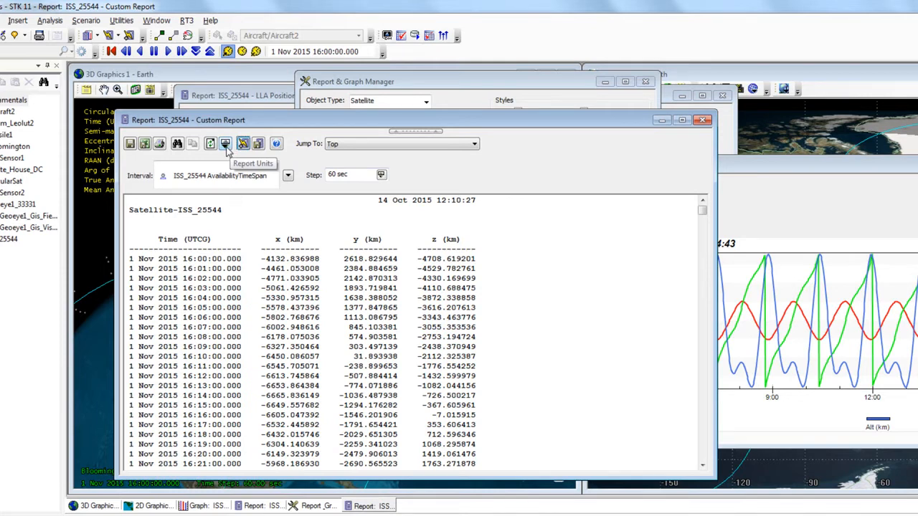
Change the Custom Report's DateFormat unit to Epoch Seconds (EpSec)
click(227, 146)
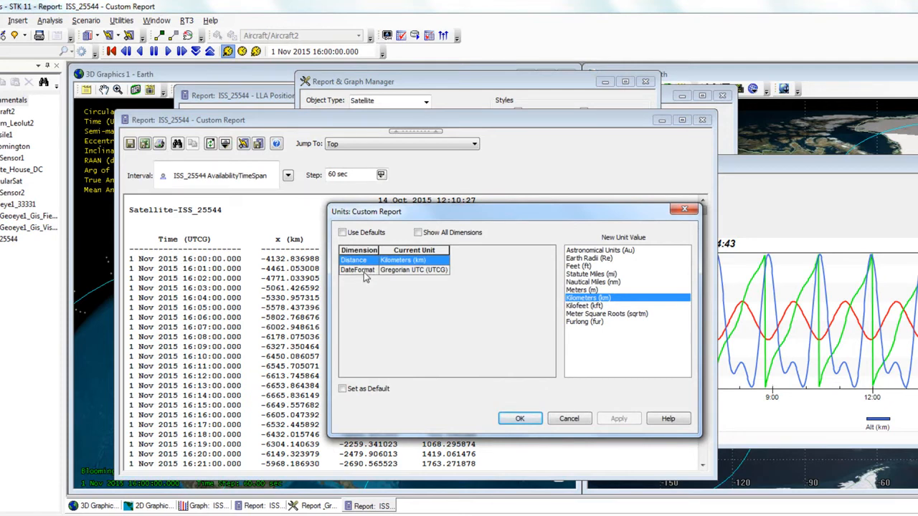
click(363, 274)
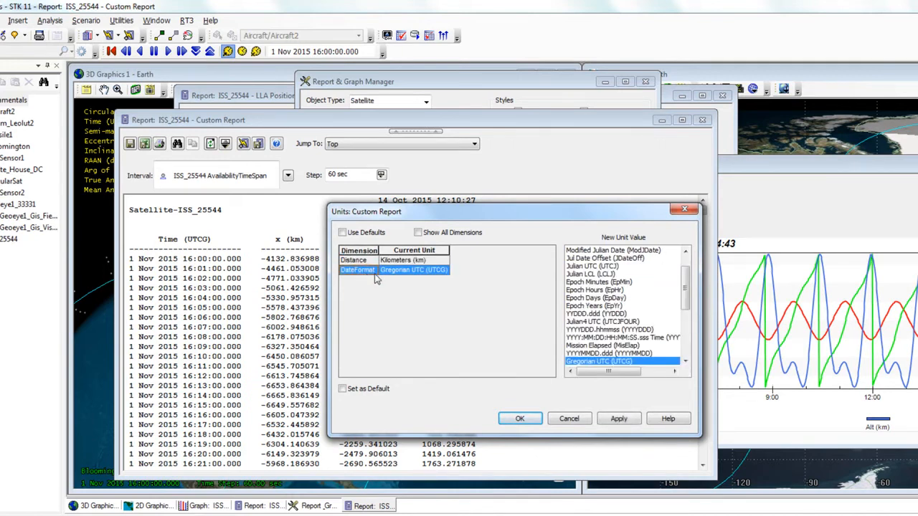
scroll(687, 302, up, 1)
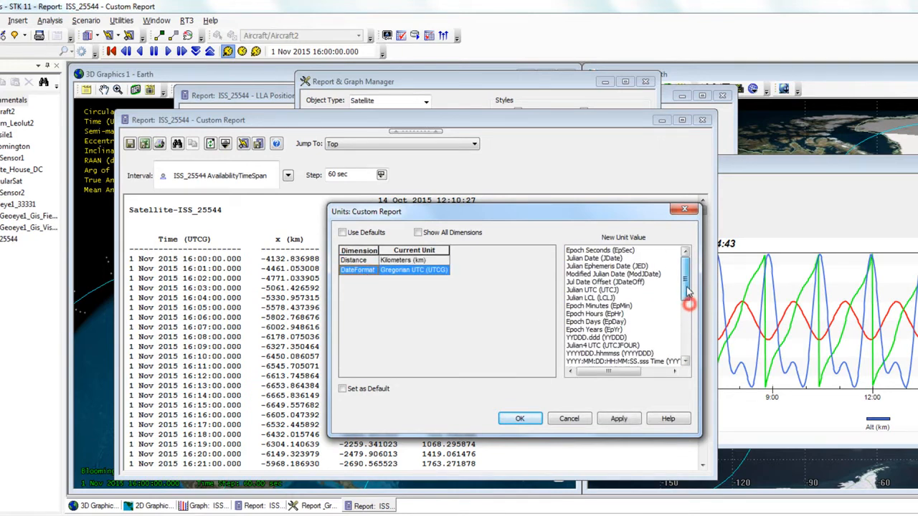
click(656, 253)
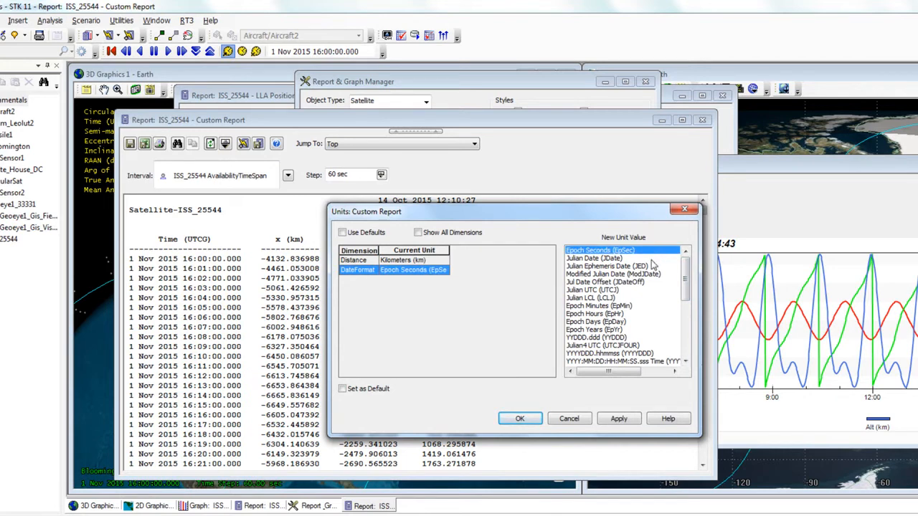
click(536, 419)
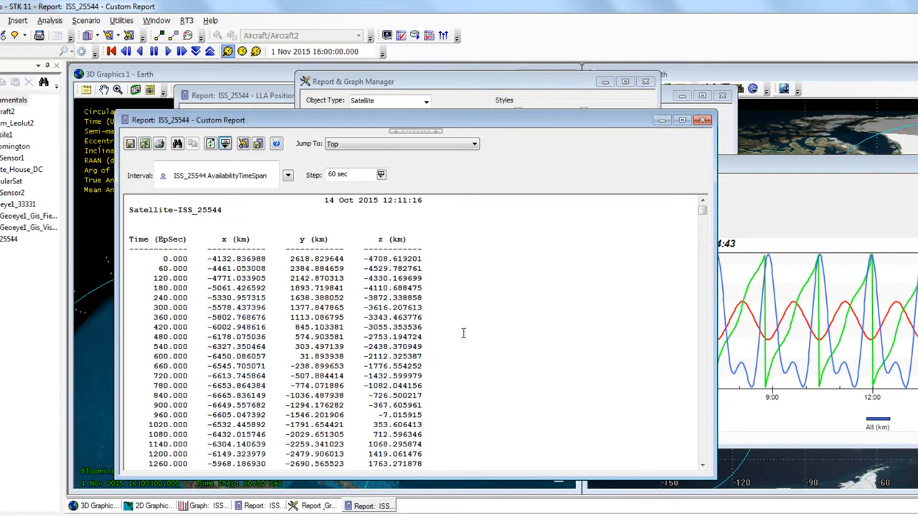
Export the Custom Report as a CSV file in the STK_Fundamentals folder, adding 1 to the suggested file name, and dismiss the import notice
click(144, 144)
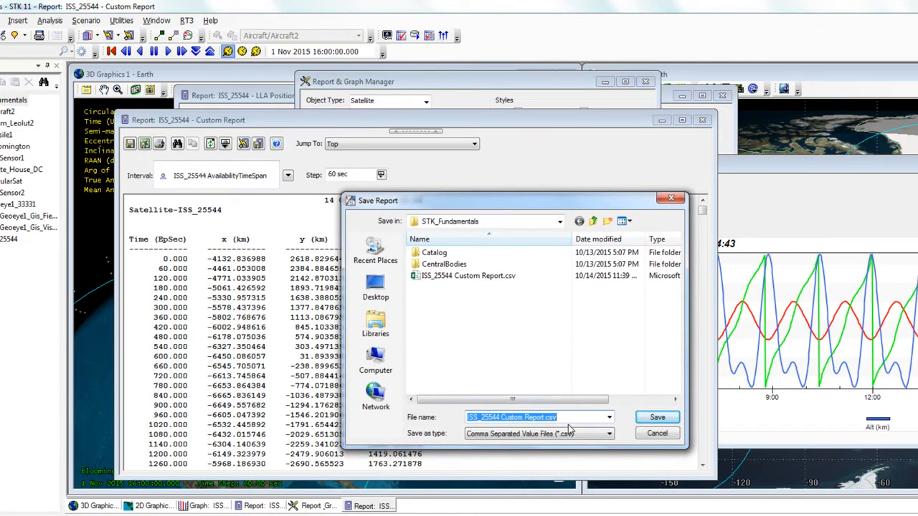
click(542, 418)
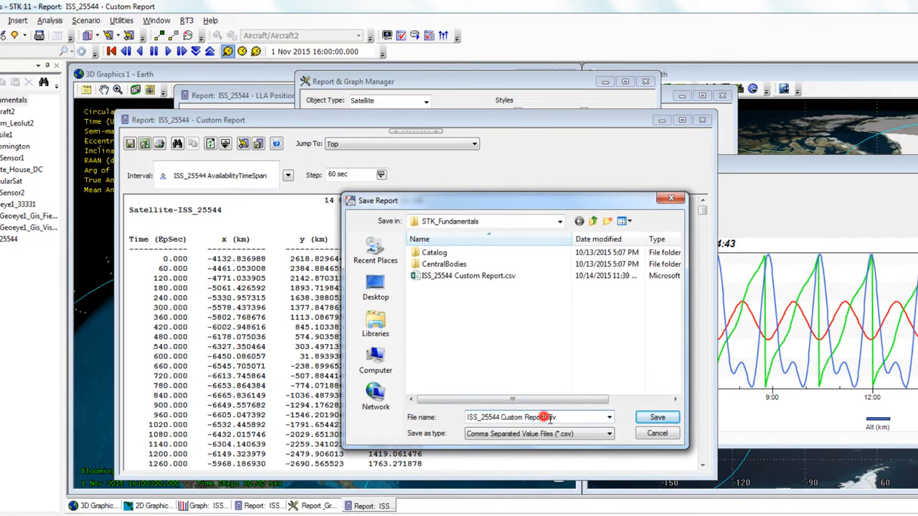
text(1)
click(657, 418)
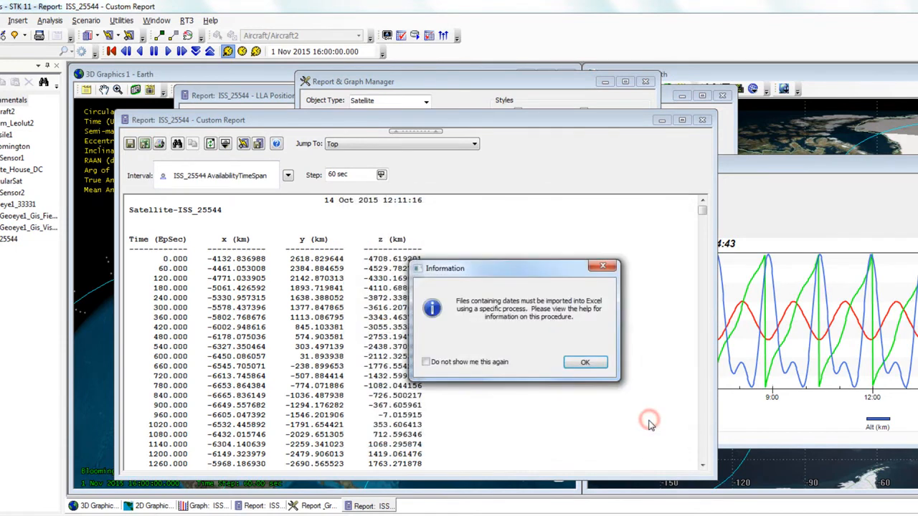
click(581, 357)
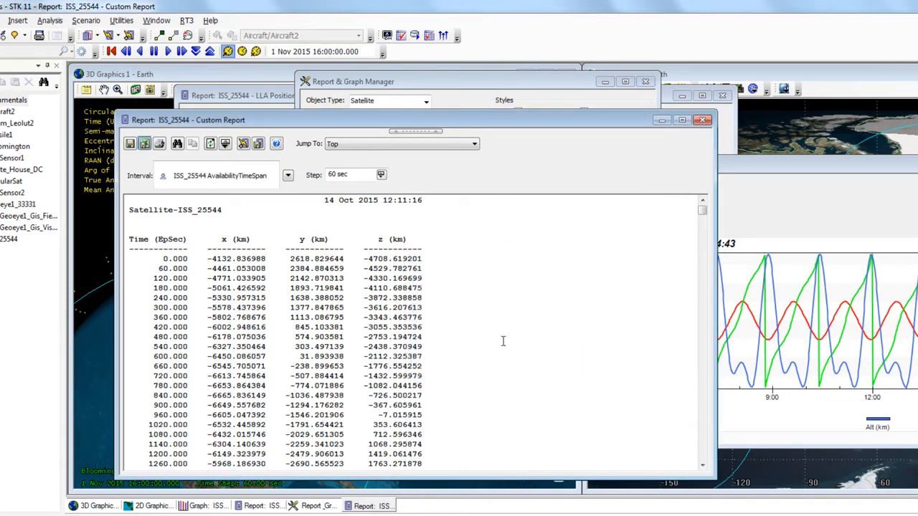